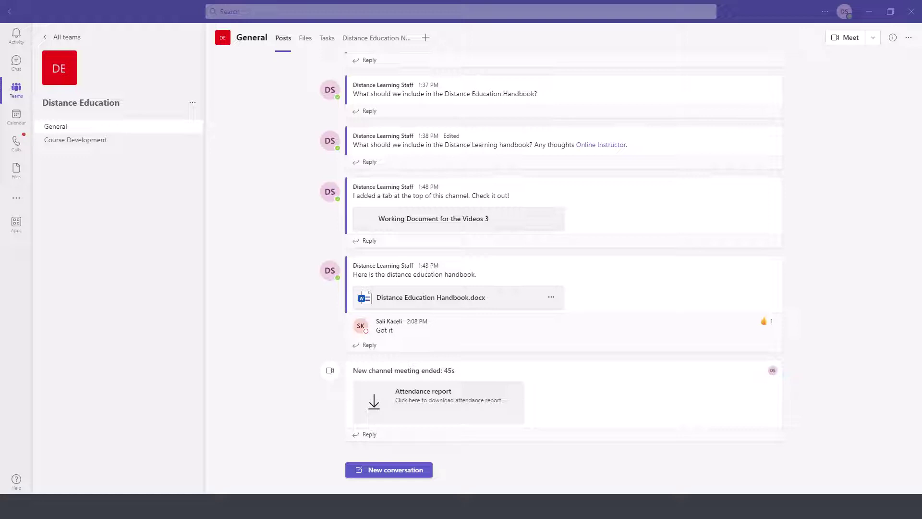
Step: Create a meeting in the calendar for Monday, November 21, 2022, 9:00–10:00 AM, titled "Distance Education Discussion"
left_click(16, 119)
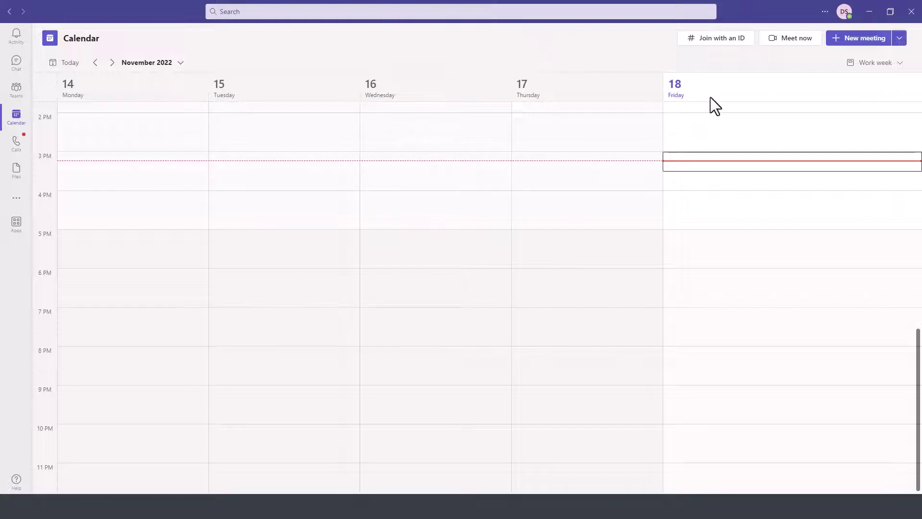
left_click(113, 66)
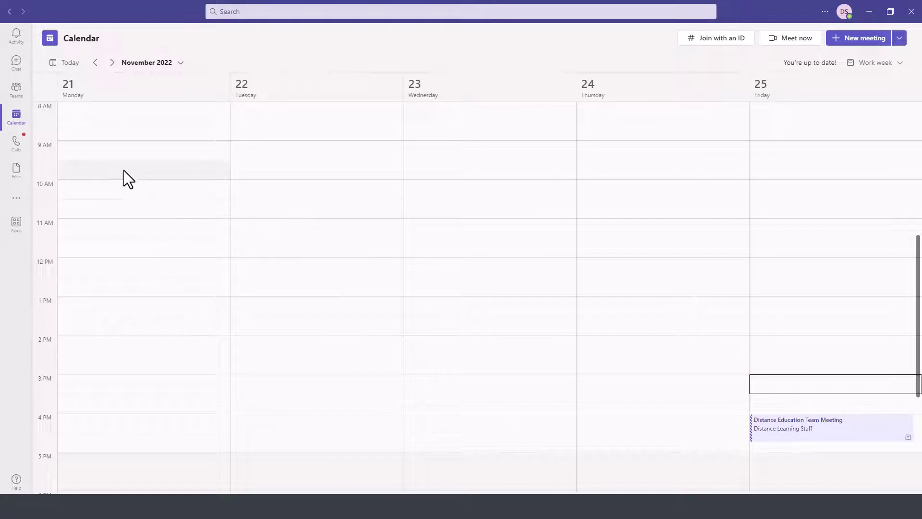
left_click_drag(140, 154, 143, 169)
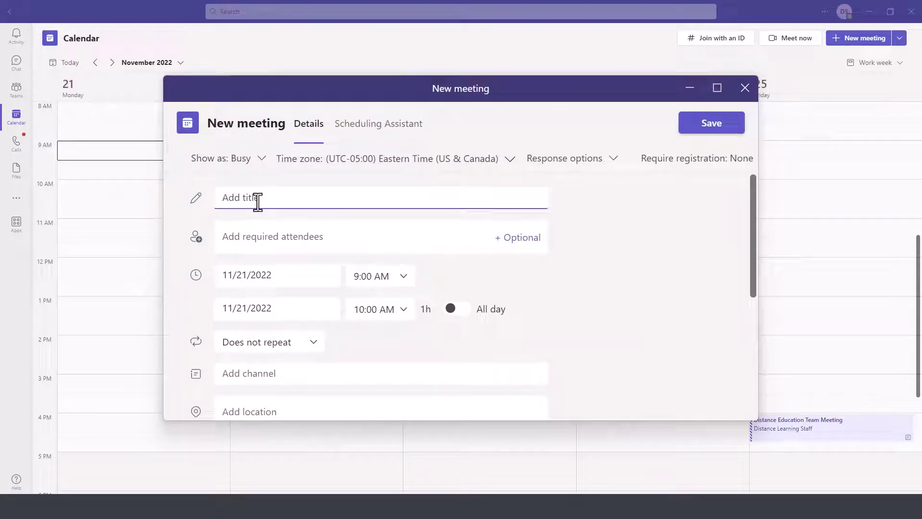
type("Distance Education Discussion")
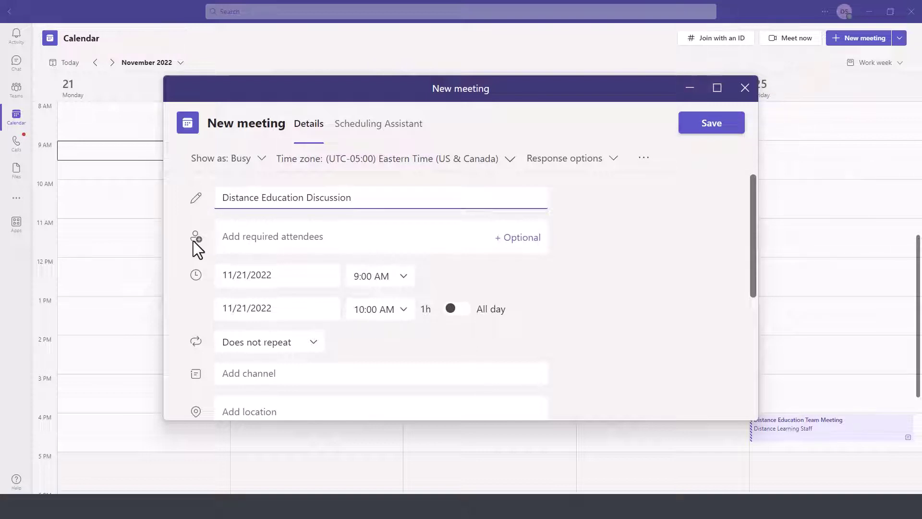
Step: Add Online Instructor and a second colleague as required attendees, and show the optional attendees field
left_click(237, 236)
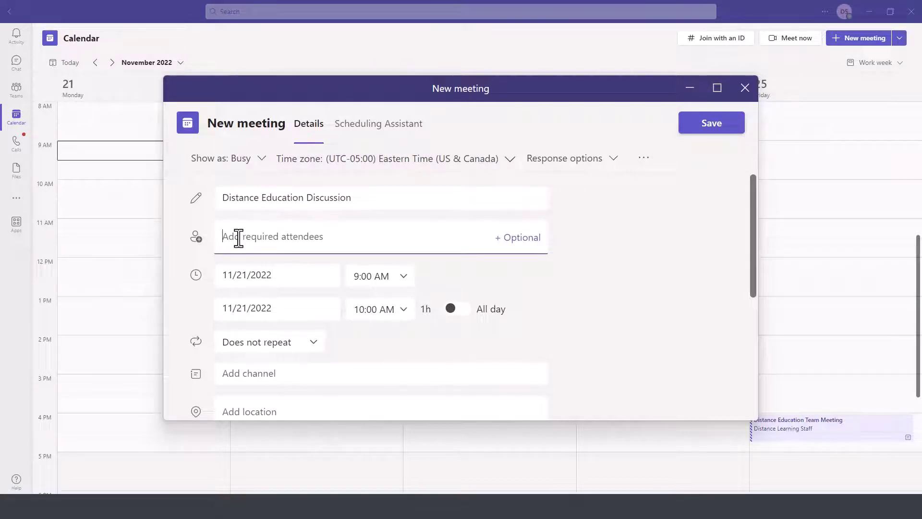
left_click(282, 271)
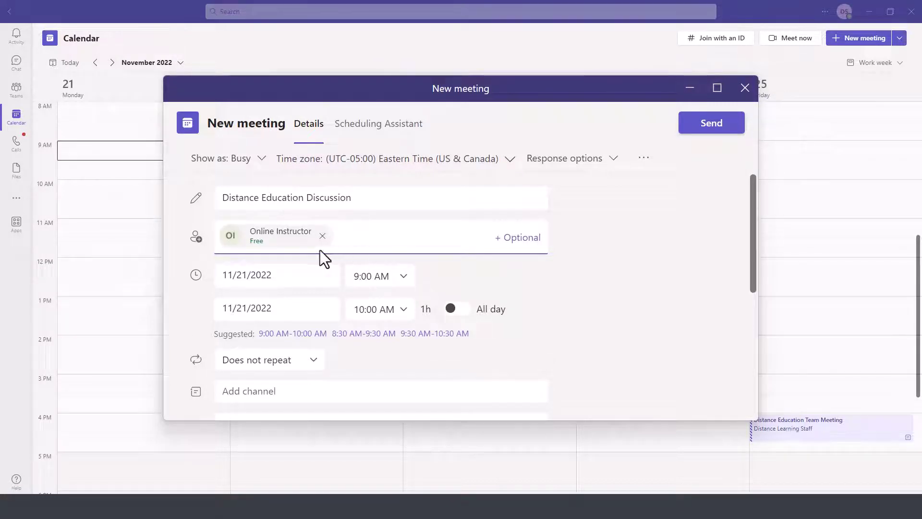
mouse_move(260, 243)
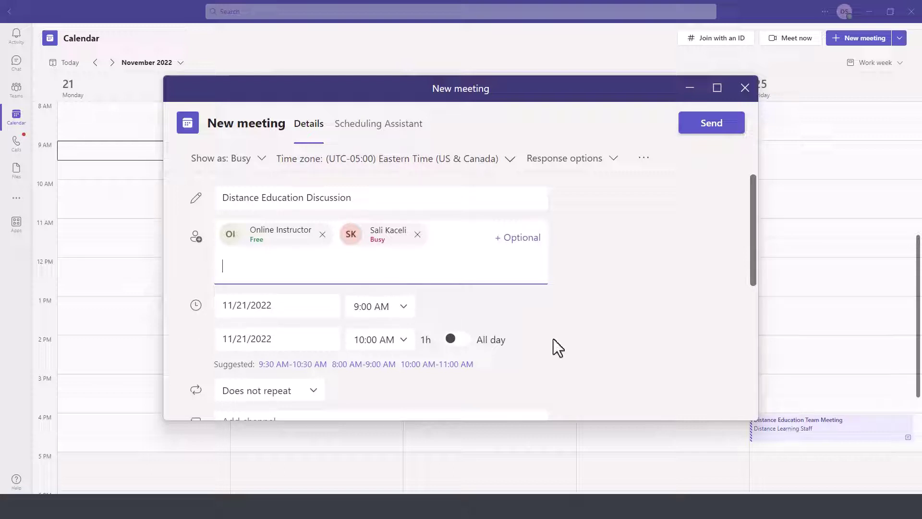
left_click(510, 241)
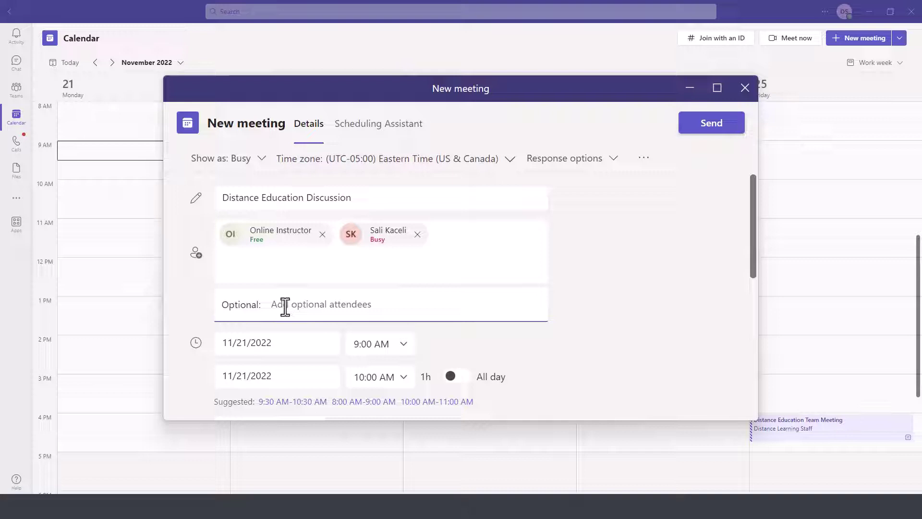
Step: Examine the meeting form's recurrence, channel, location and details fields, plus its response options and registration setting
scroll(290, 330, "down", 1)
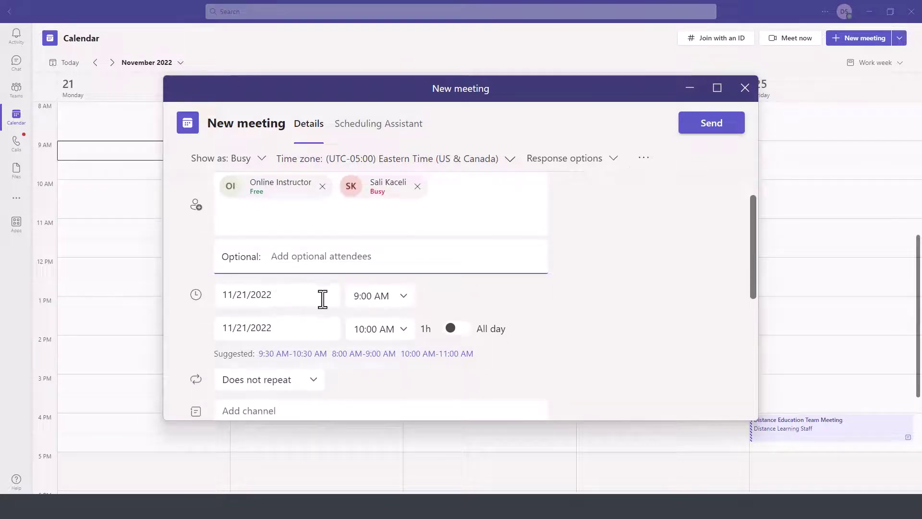
scroll(594, 329, "down", 2)
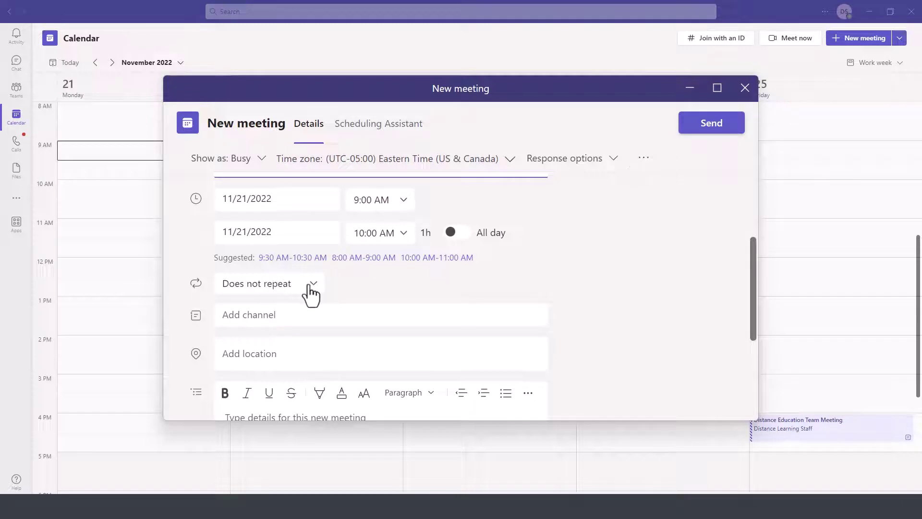
left_click(262, 319)
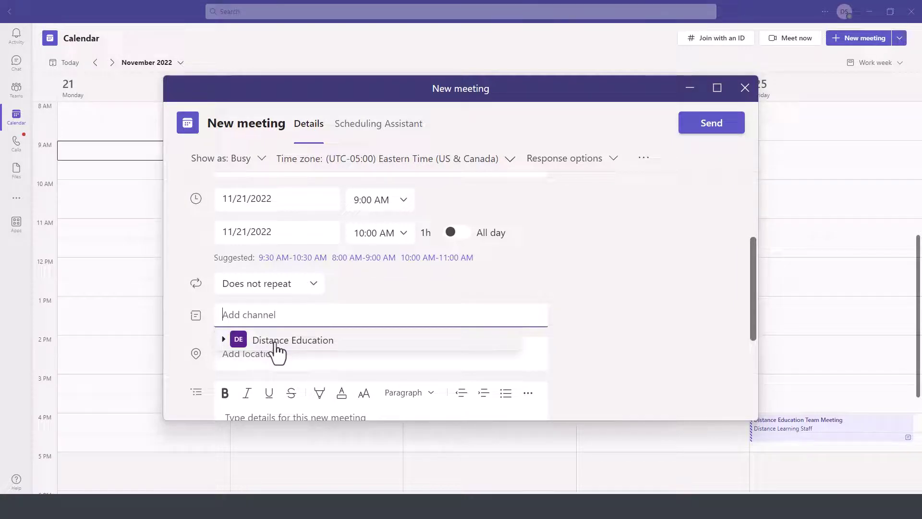
scroll(284, 336, "down", 2)
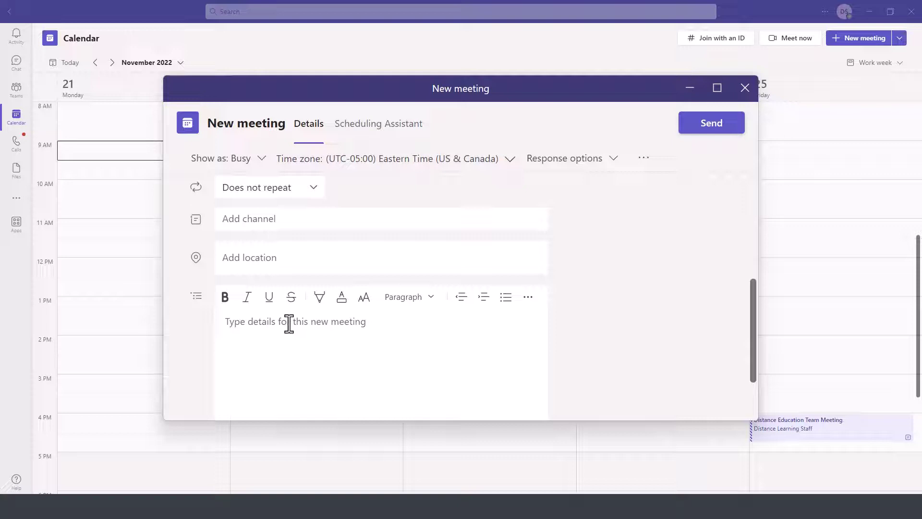
scroll(289, 323, "up", 3)
left_click(613, 159)
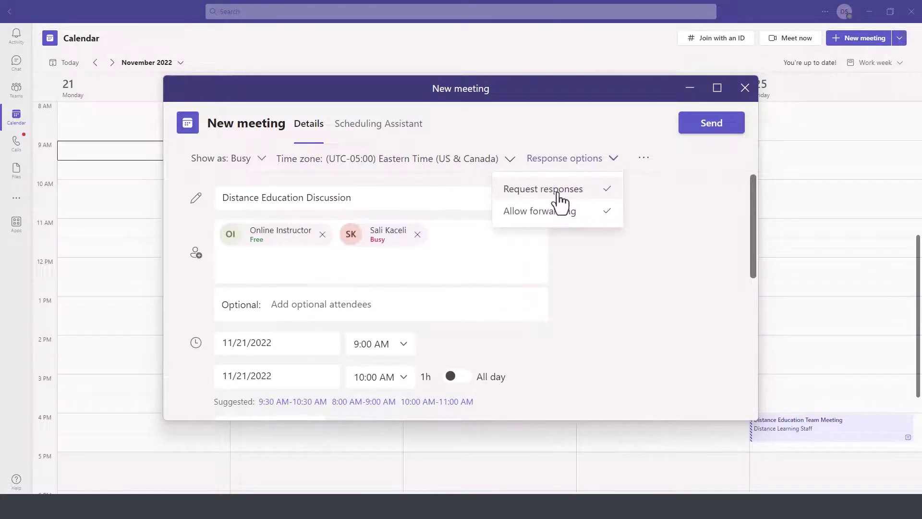
left_click(643, 160)
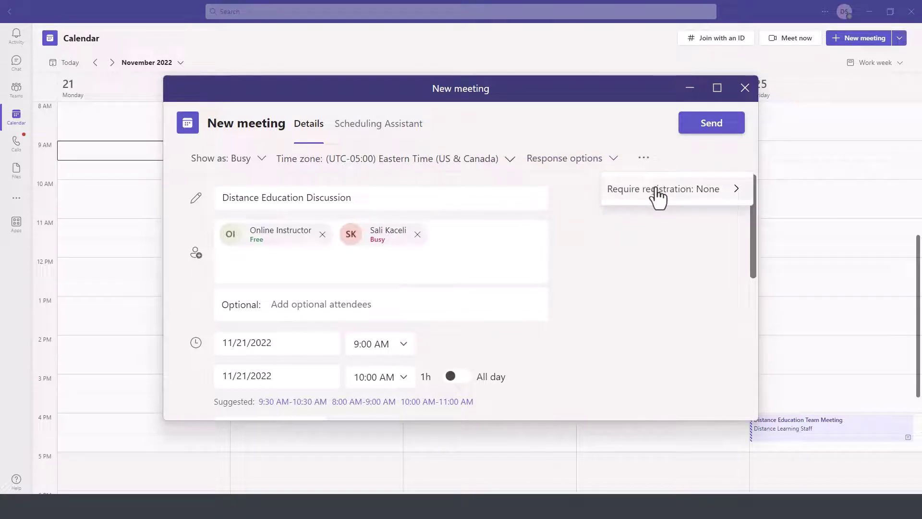
left_click(409, 196)
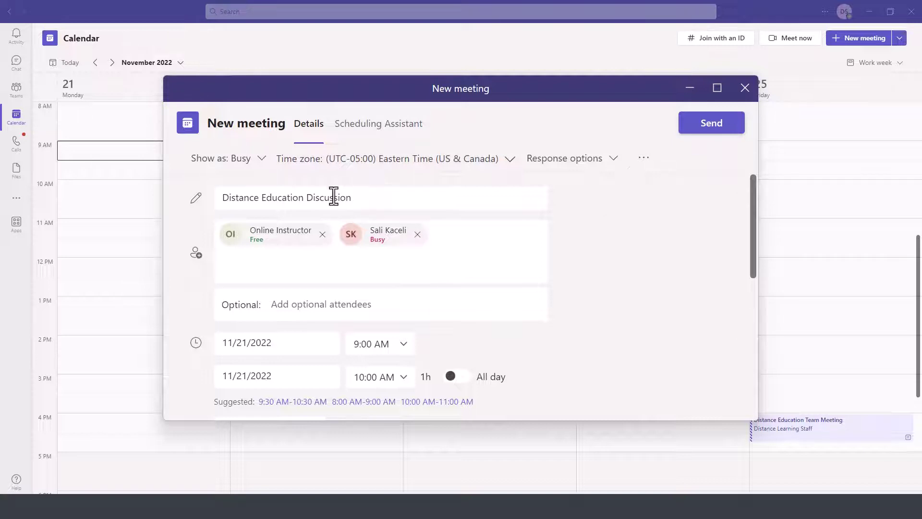
Step: Check attendee availability in the Scheduling Assistant, move the meeting to 10:00–11:00 AM on 11/21/2022, and send the invitation
left_click(364, 125)
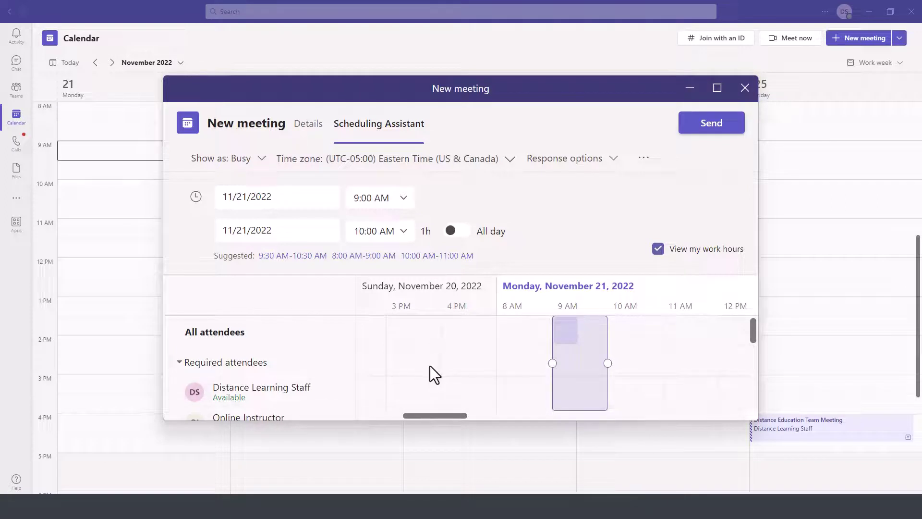
scroll(432, 372, "down", 2)
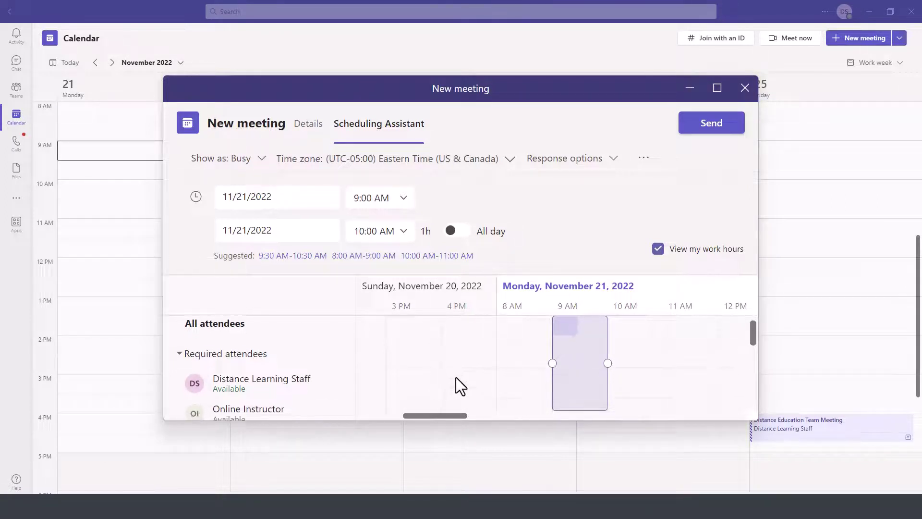
scroll(446, 370, "down", 2)
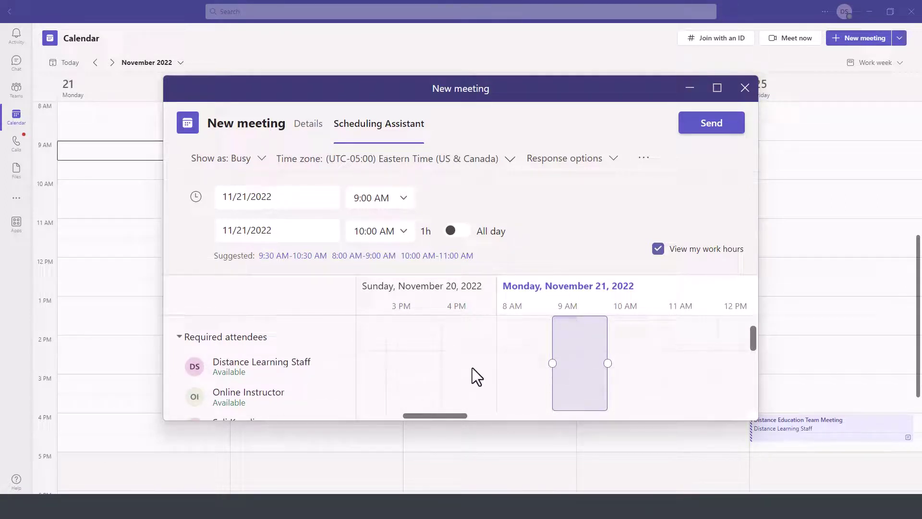
scroll(472, 368, "down", 2)
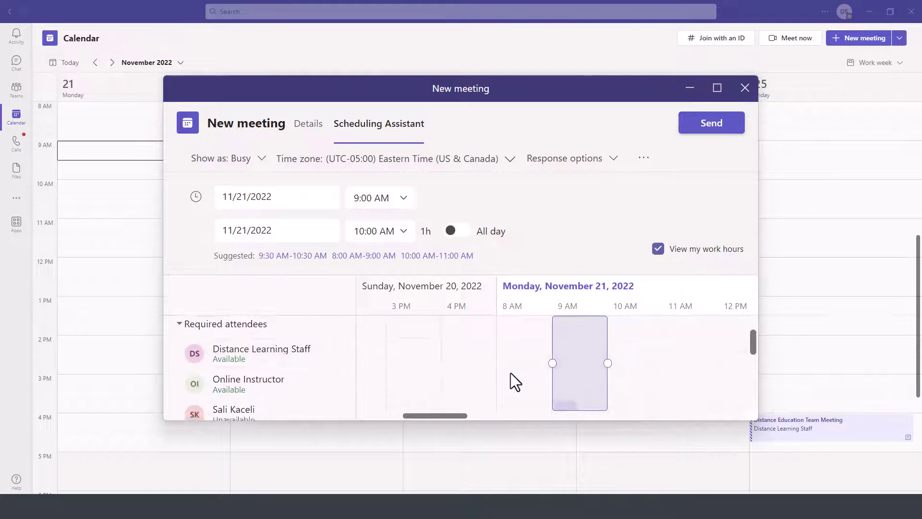
scroll(511, 372, "down", 2)
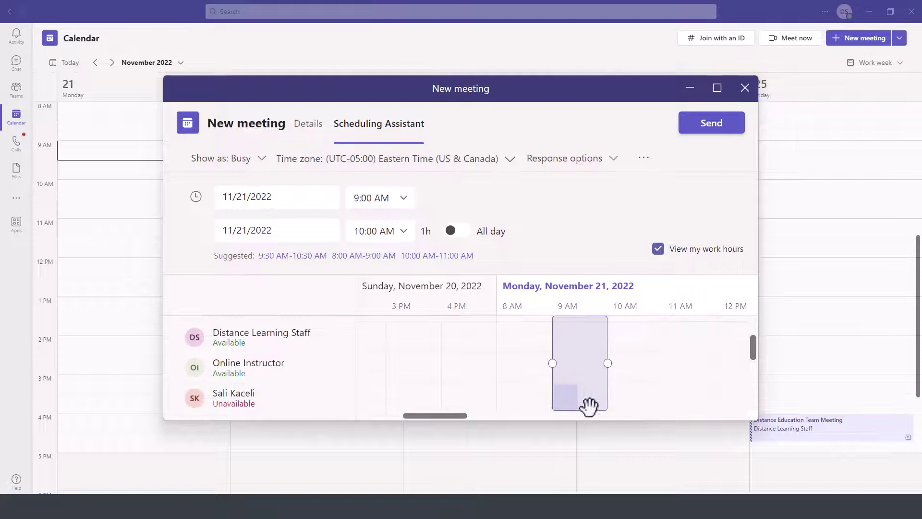
mouse_move(569, 398)
left_click_drag(580, 342, 617, 350)
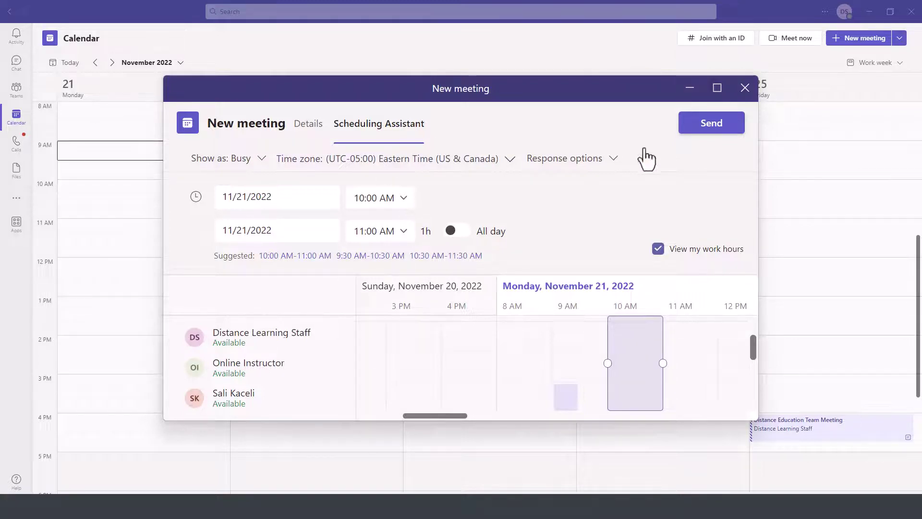
left_click(702, 128)
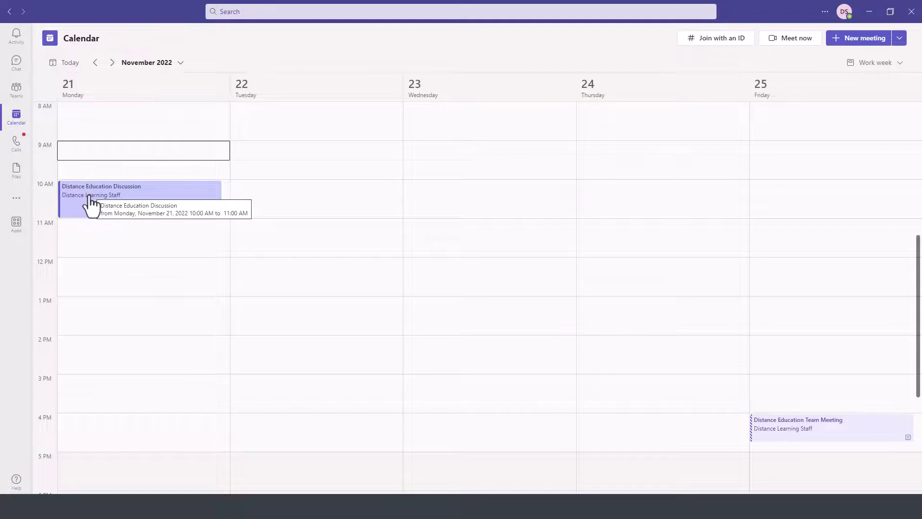
Step: Open the Distance Education Discussion meeting and look through its details, Attendance, Whiteboard, Breakout rooms and Q&A pages
double_click(89, 202)
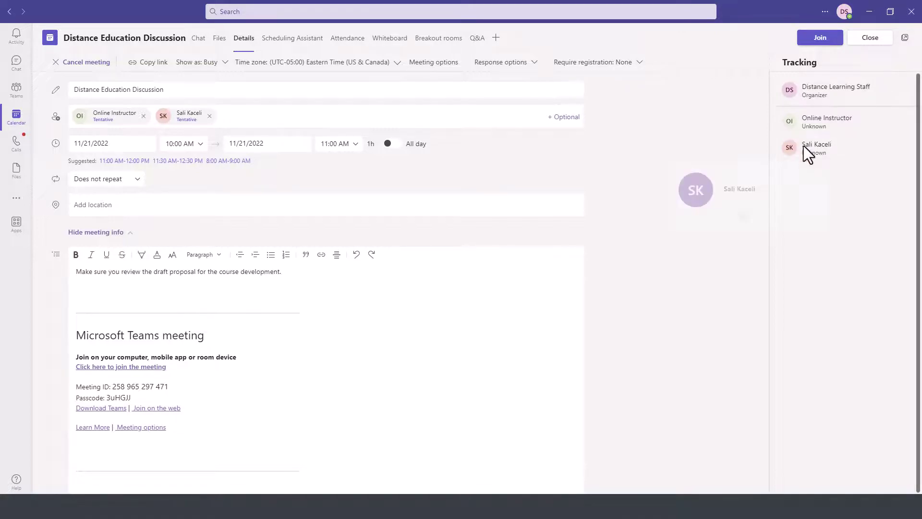
left_click(351, 40)
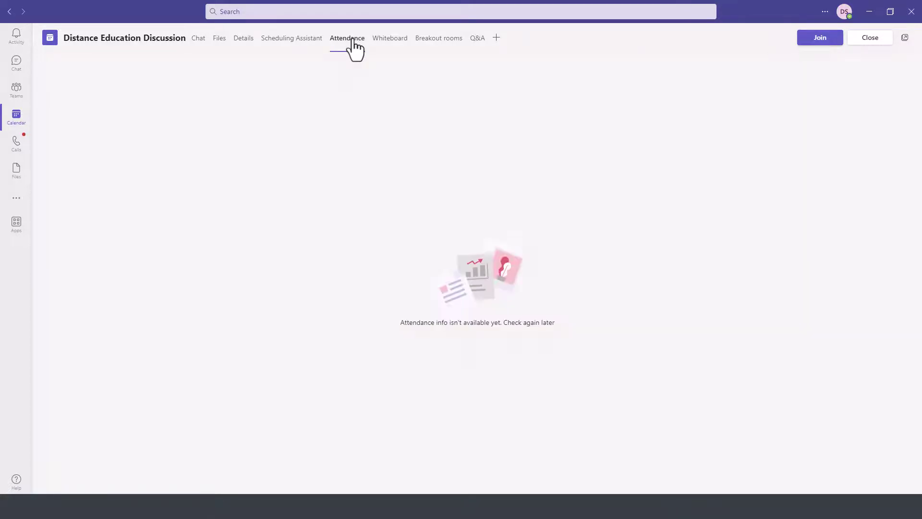
left_click(397, 41)
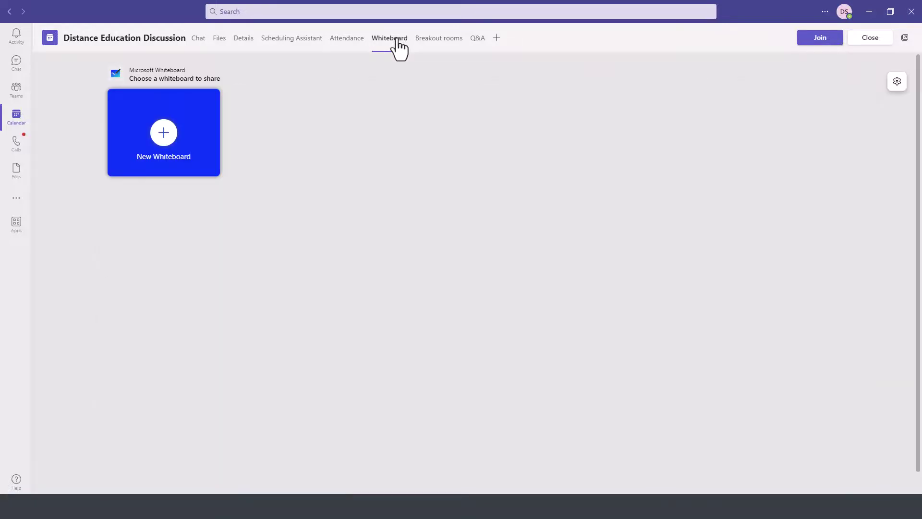
left_click(445, 48)
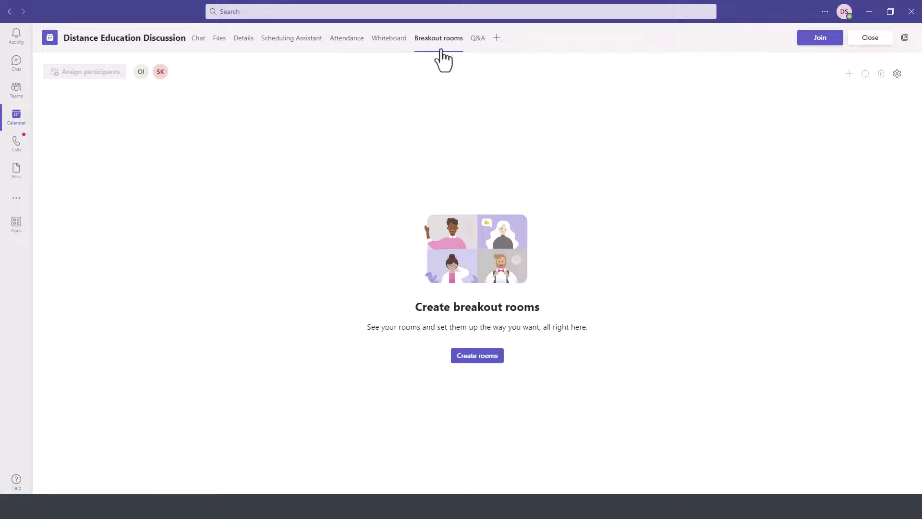
left_click(478, 42)
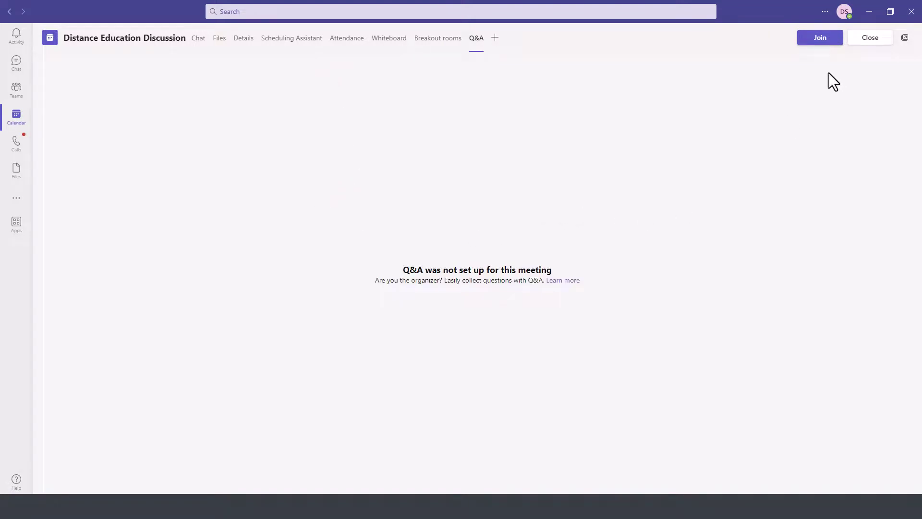
Step: Join the meeting with computer audio and the camera off, and start recording it
left_click(815, 41)
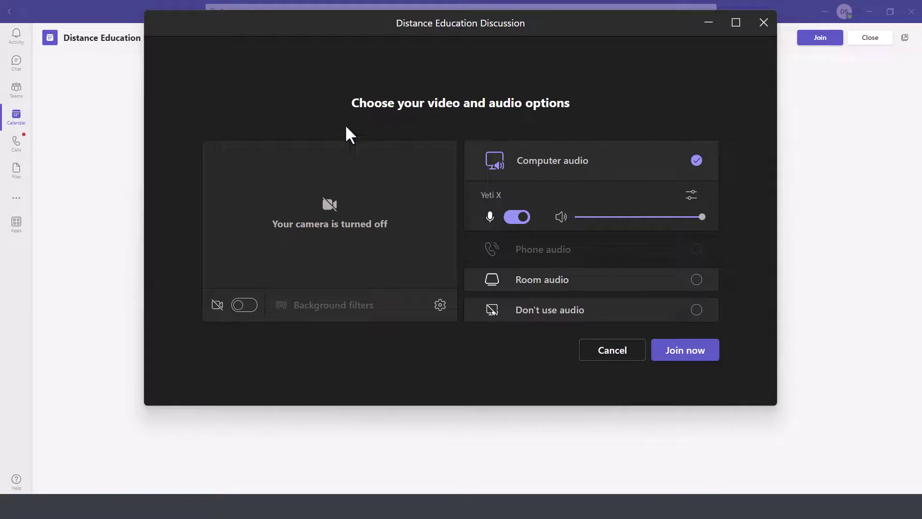
left_click(693, 358)
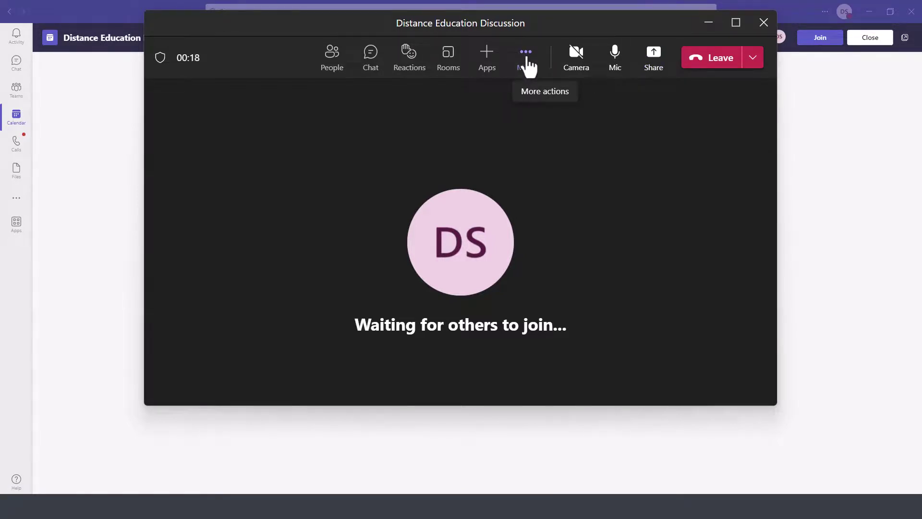
left_click(526, 64)
scroll(548, 259, "down", 4)
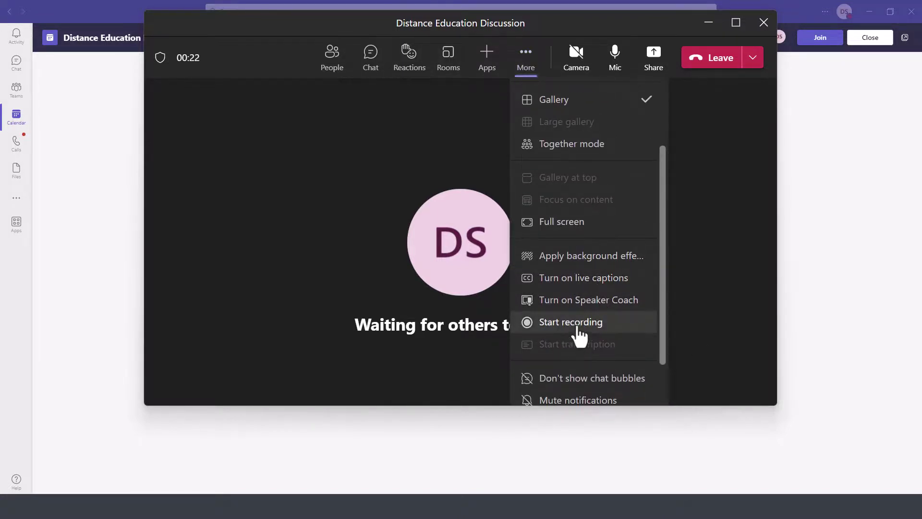
left_click(580, 323)
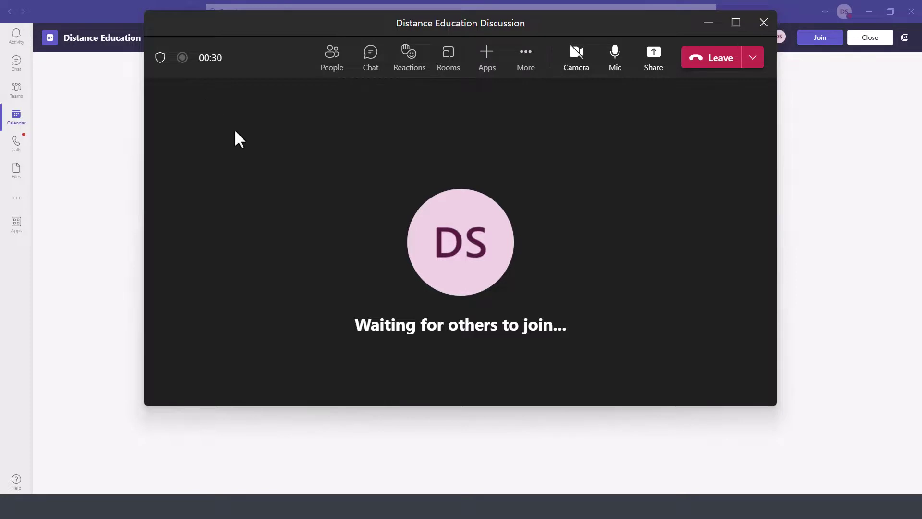
mouse_move(185, 70)
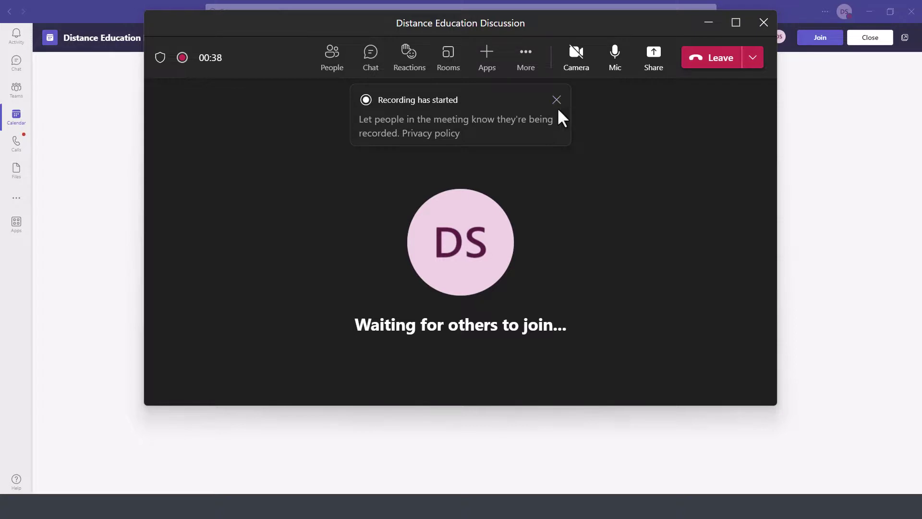
Step: Stop the recording of the Distance Education Discussion meeting
left_click(526, 55)
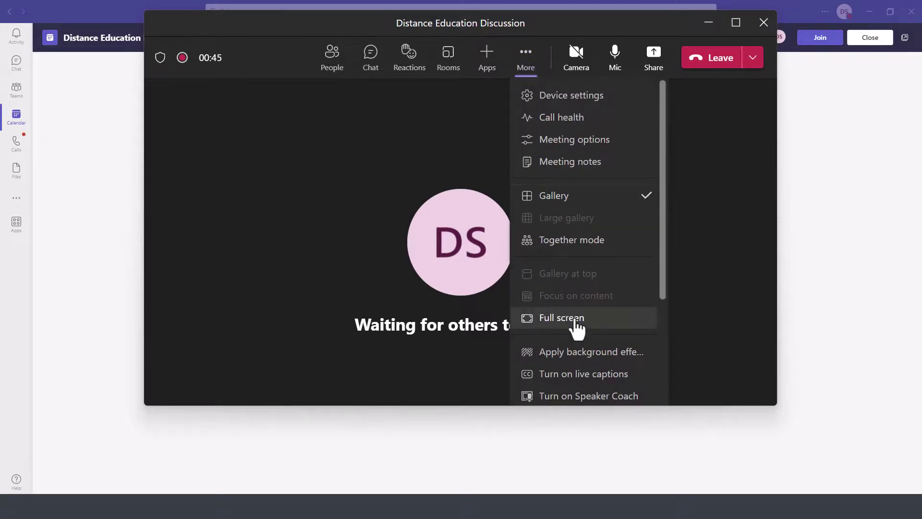
scroll(577, 329, "down", 3)
left_click(586, 321)
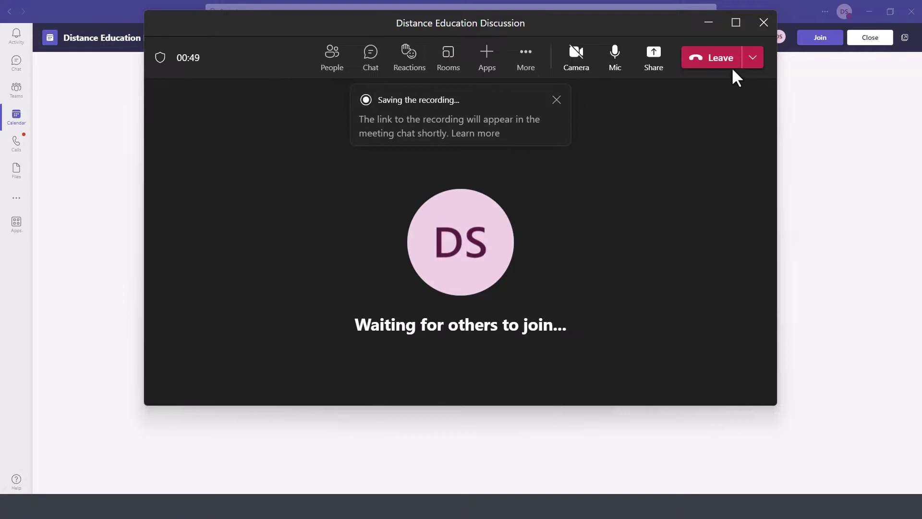
Step: End the Distance Education Discussion meeting for everyone and close its details to return to the calendar
left_click(752, 60)
left_click(719, 113)
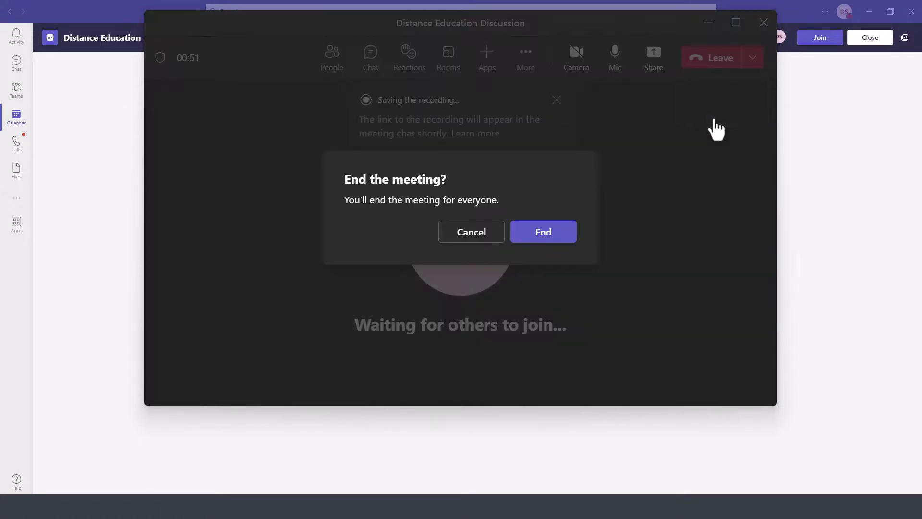
left_click(563, 241)
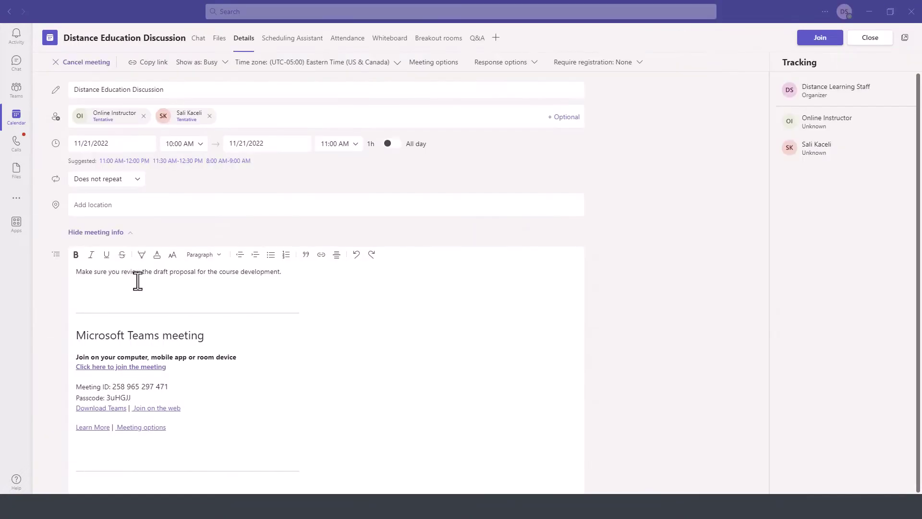
left_click(879, 40)
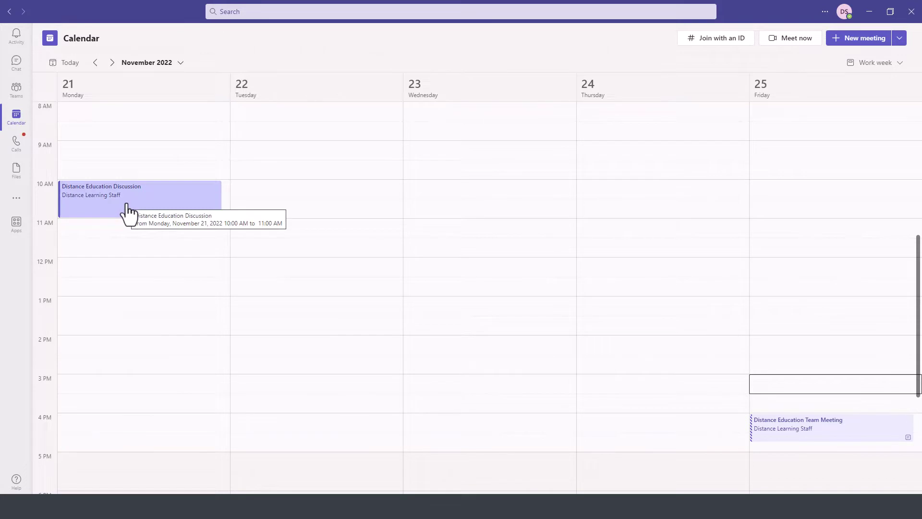
Step: Reopen the Distance Education Discussion meeting from the calendar and check its Chat and Files pages for the meeting recording
double_click(100, 210)
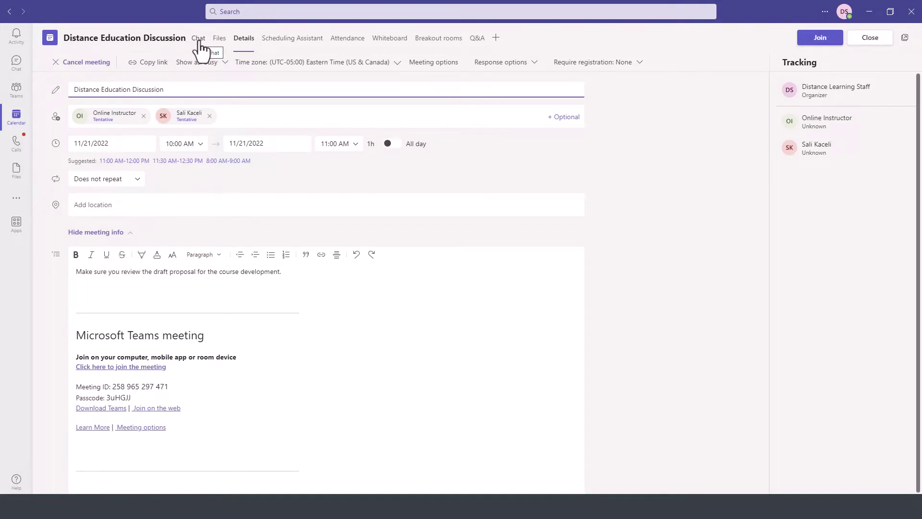
left_click(199, 42)
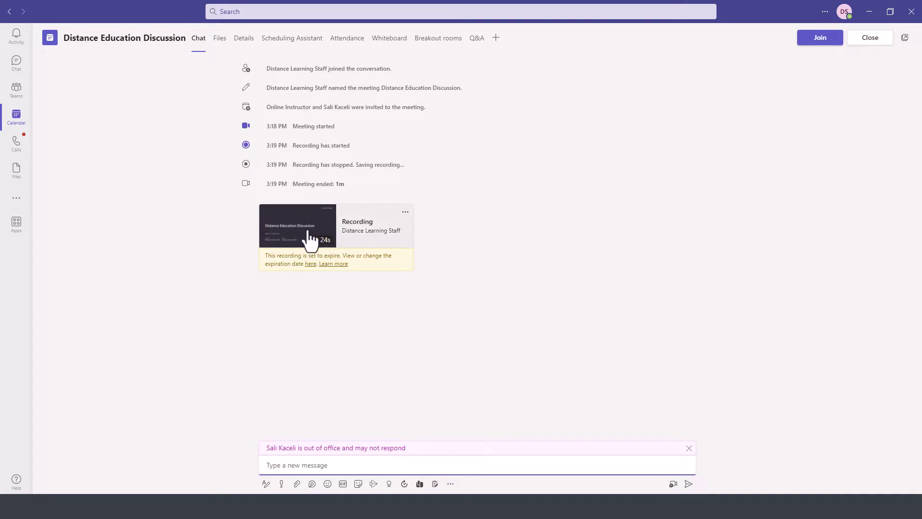
left_click(222, 42)
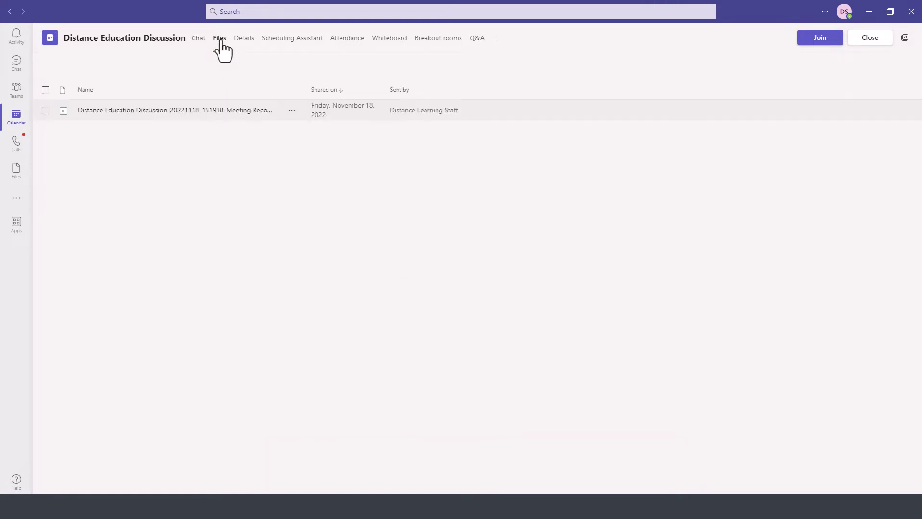
left_click_drag(232, 110, 273, 111)
left_click(72, 116)
left_click(72, 116)
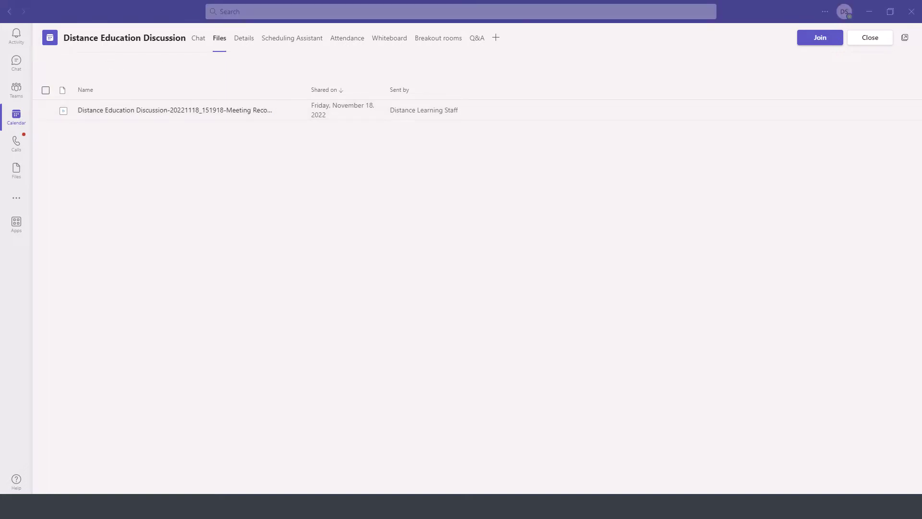